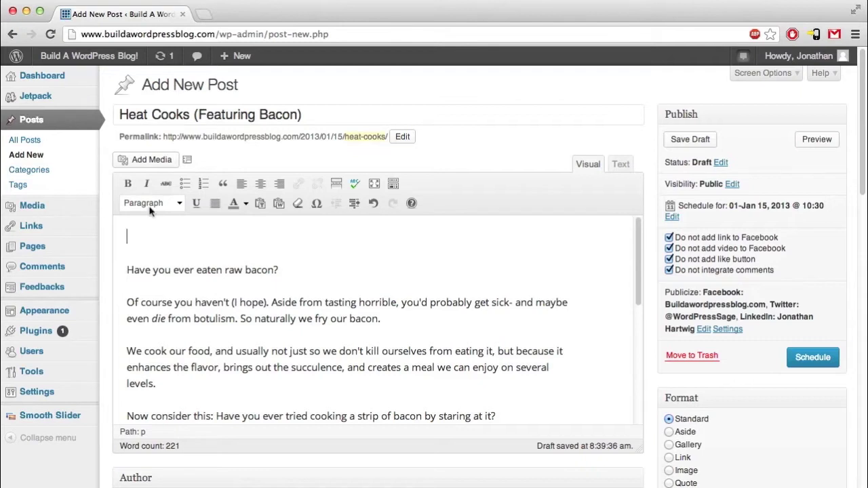
Upload heat cooks.jpg from the Desktop folder as new media for the post
click(162, 165)
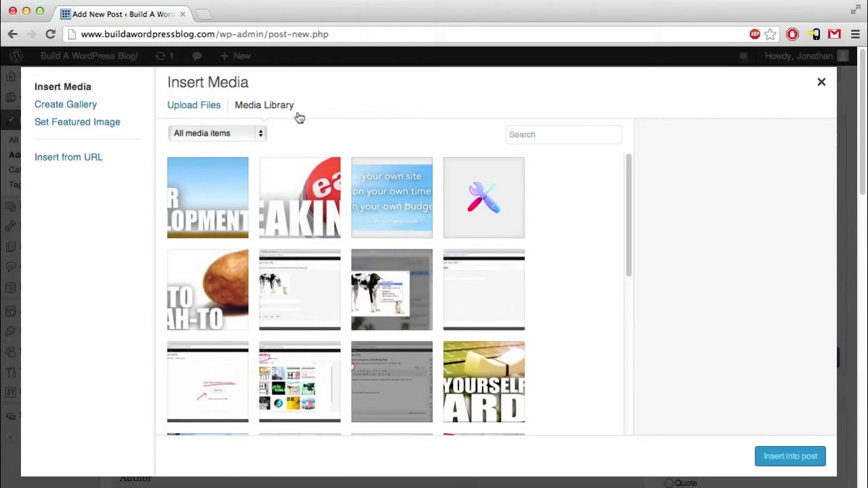
click(210, 110)
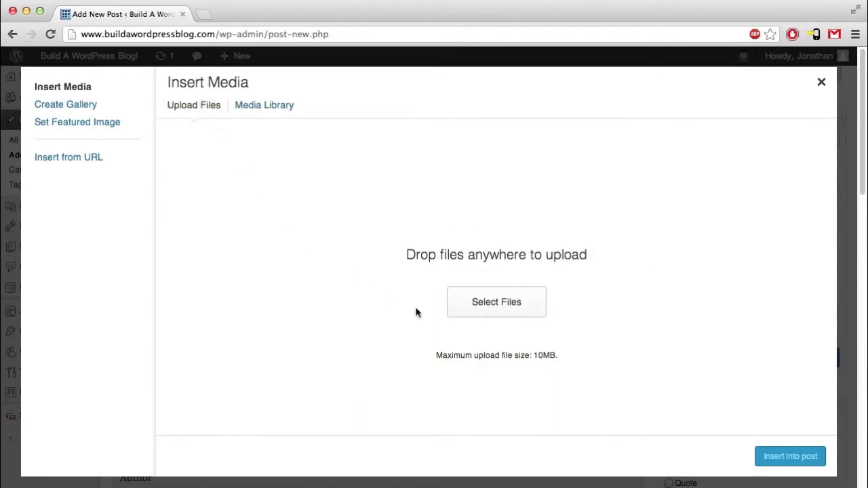
click(513, 302)
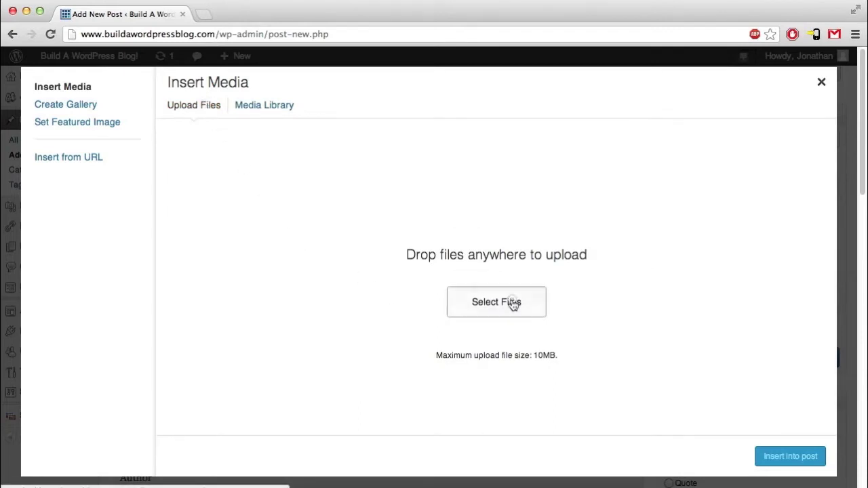
click(268, 134)
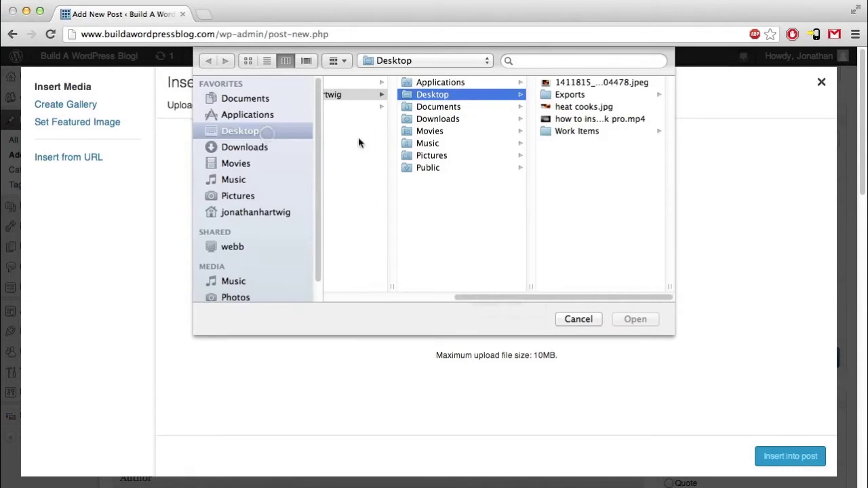
double_click(604, 108)
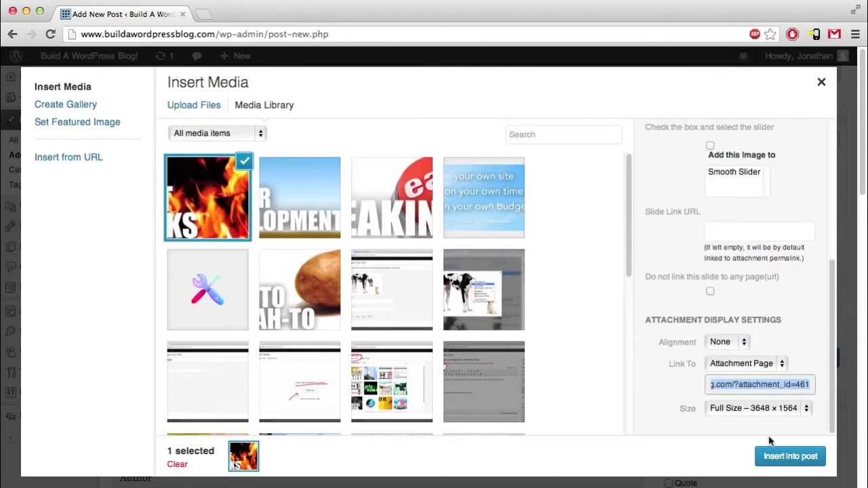
Keep the uploaded image at Full Size – 3648 × 1564 and insert it at the start of the post
click(833, 380)
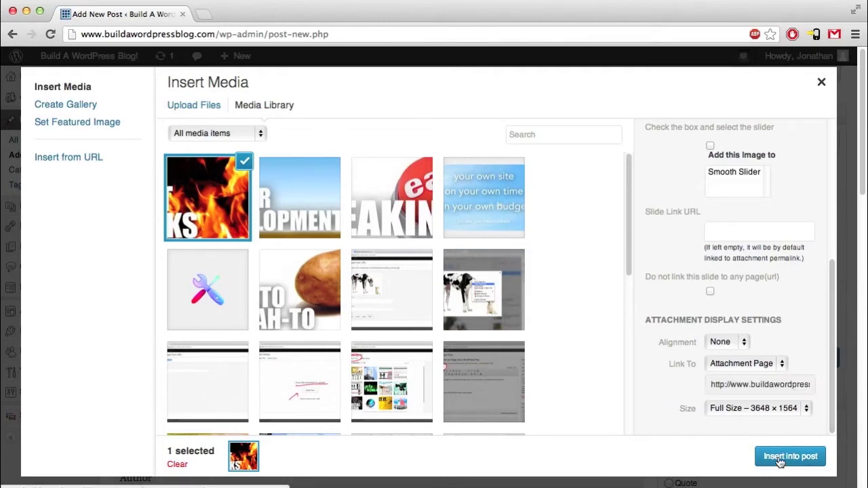
click(789, 410)
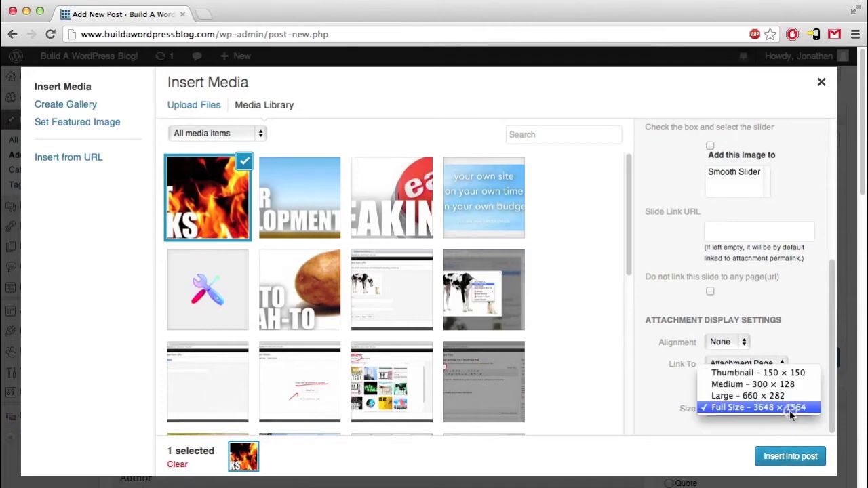
click(790, 411)
click(790, 456)
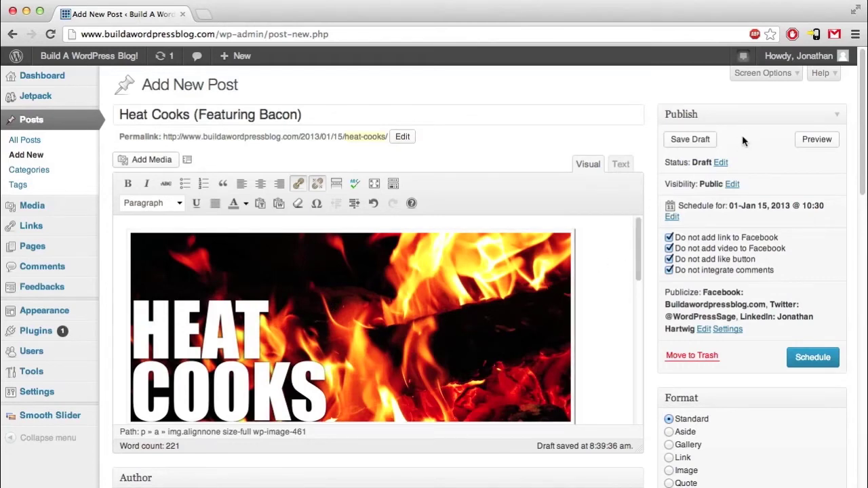
Preview the post and examine how the header image and the body text are laid out on the page
click(818, 141)
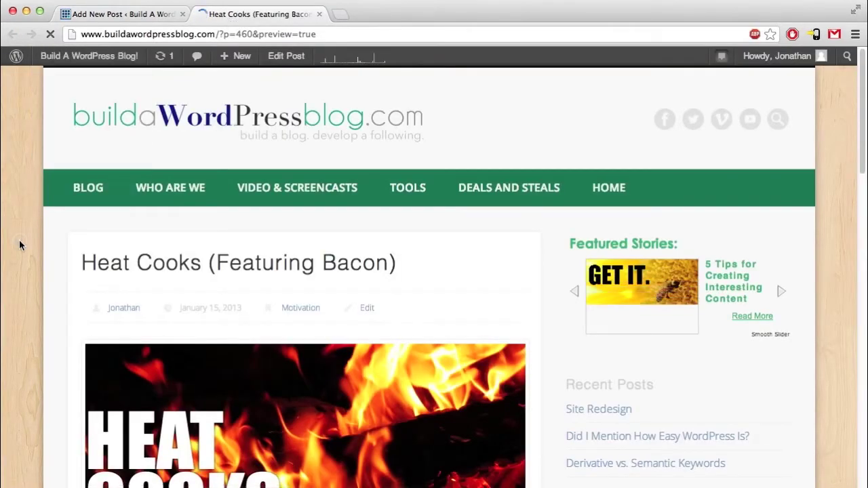
scroll(19, 245, down, 5)
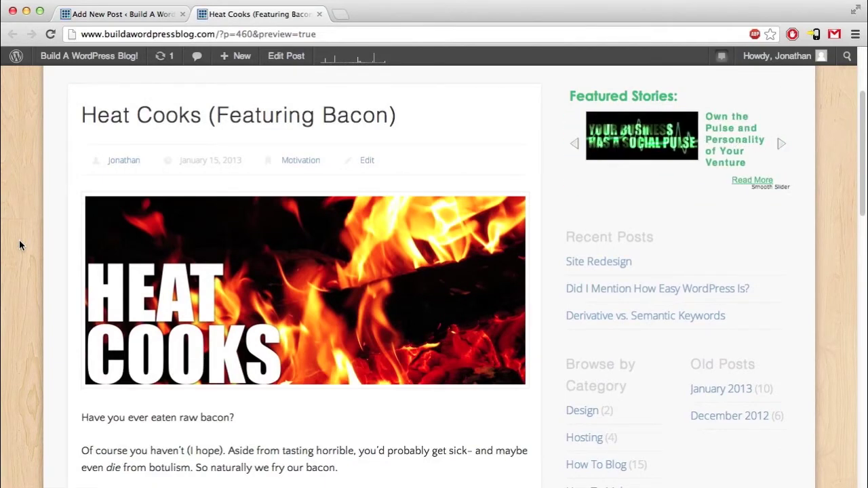
scroll(19, 245, down, 4)
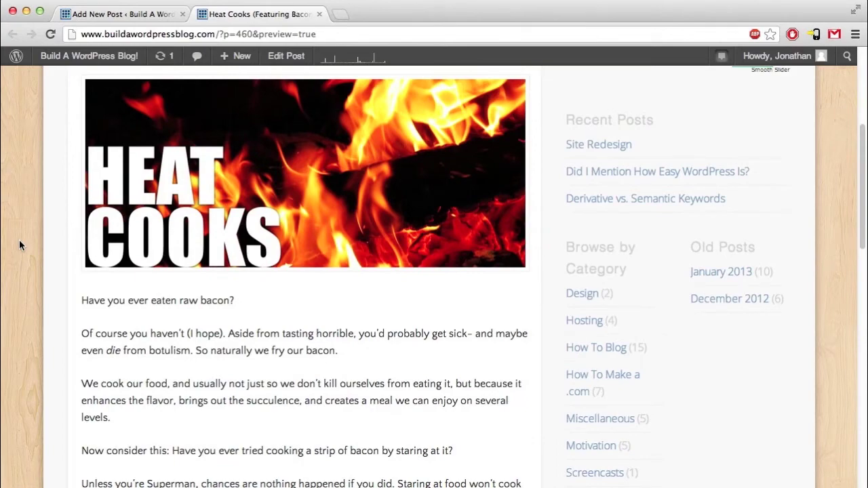
scroll(19, 245, down, 7)
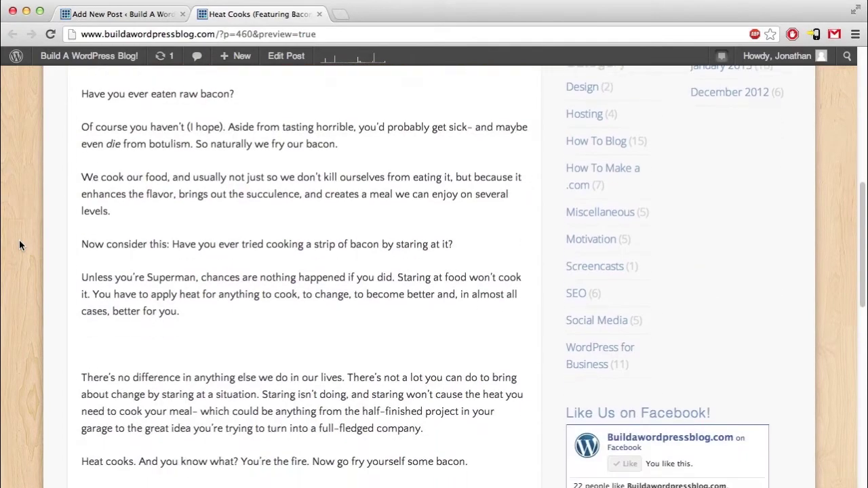
scroll(19, 245, down, 5)
scroll(19, 245, up, 4)
right_click(18, 244)
click(17, 189)
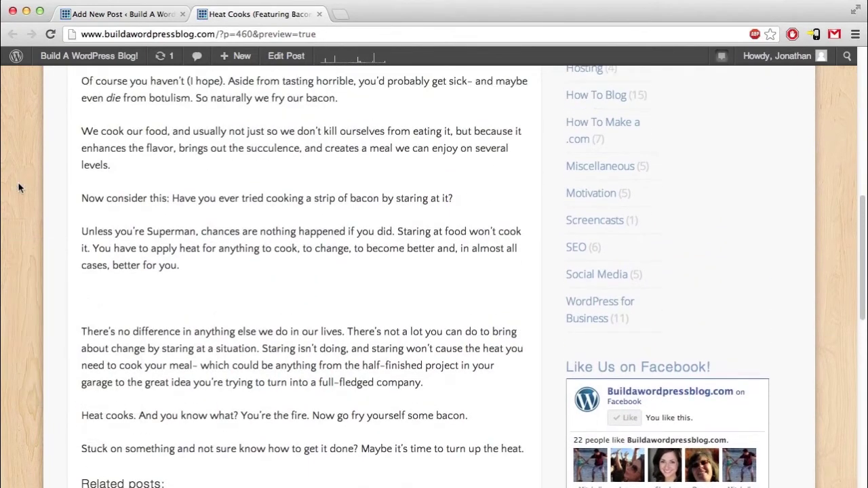
scroll(17, 188, up, 14)
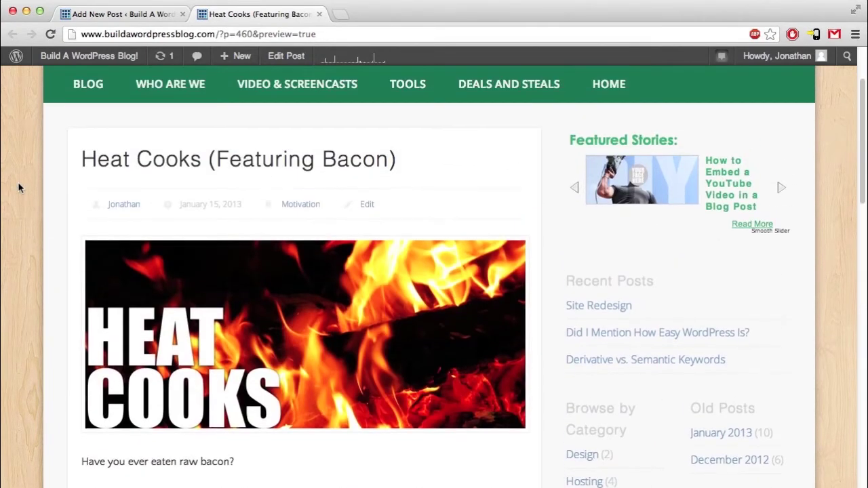
scroll(17, 189, down, 5)
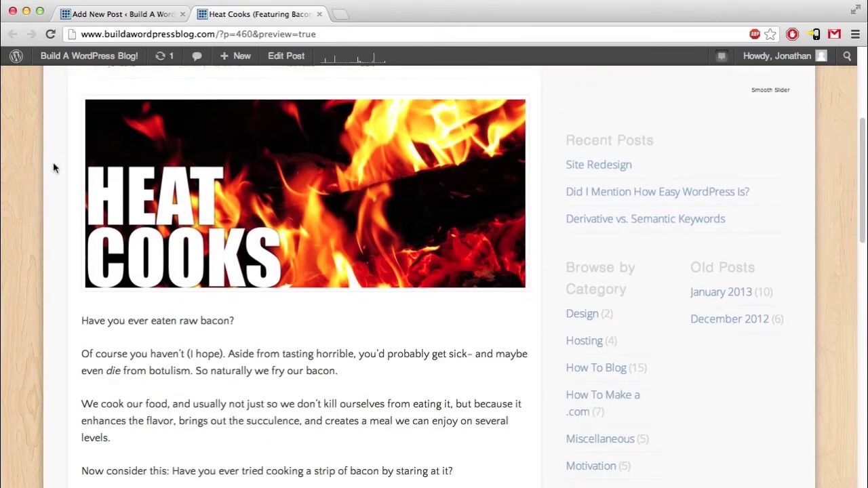
Return to the post editor, place the cursor in the gap below "better for you." and begin inserting media from a URL
click(125, 15)
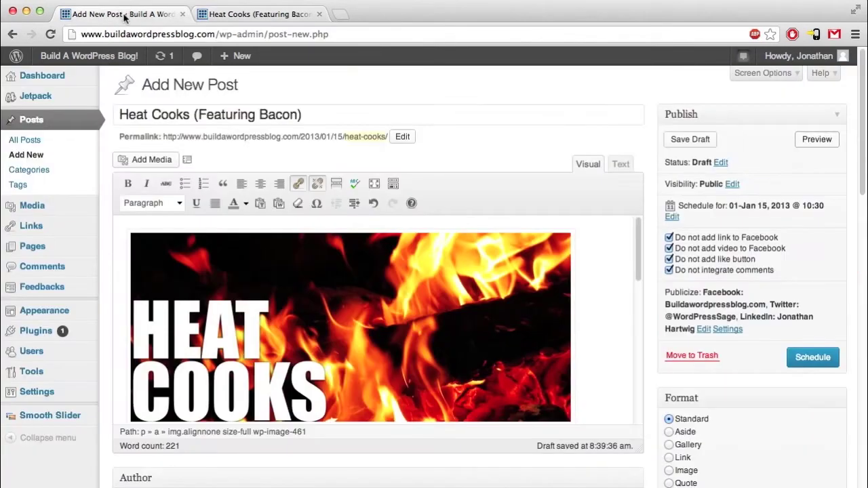
scroll(637, 263, down, 1)
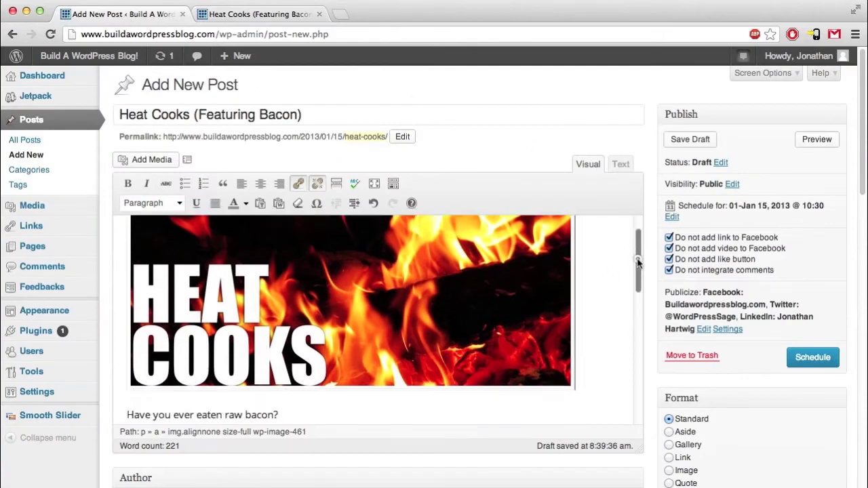
scroll(637, 264, down, 10)
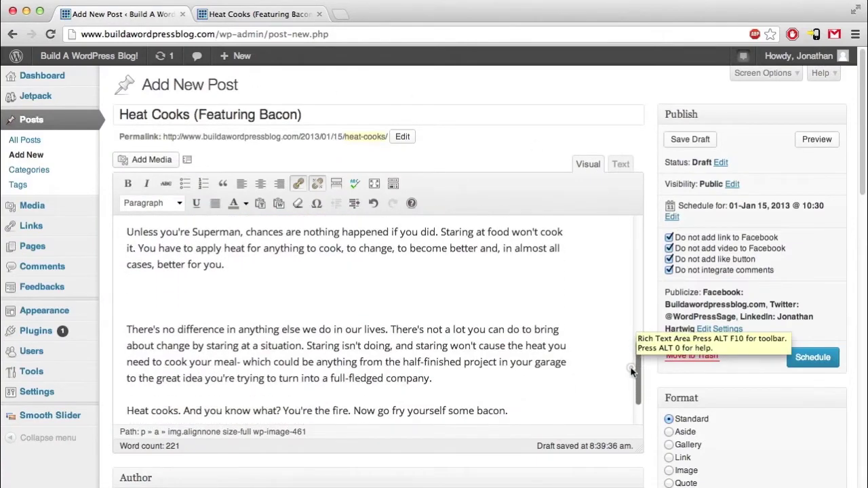
click(242, 294)
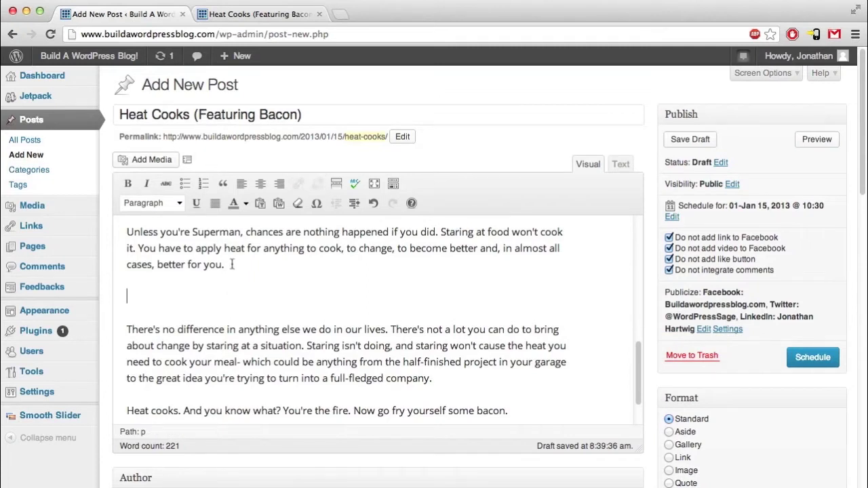
click(163, 165)
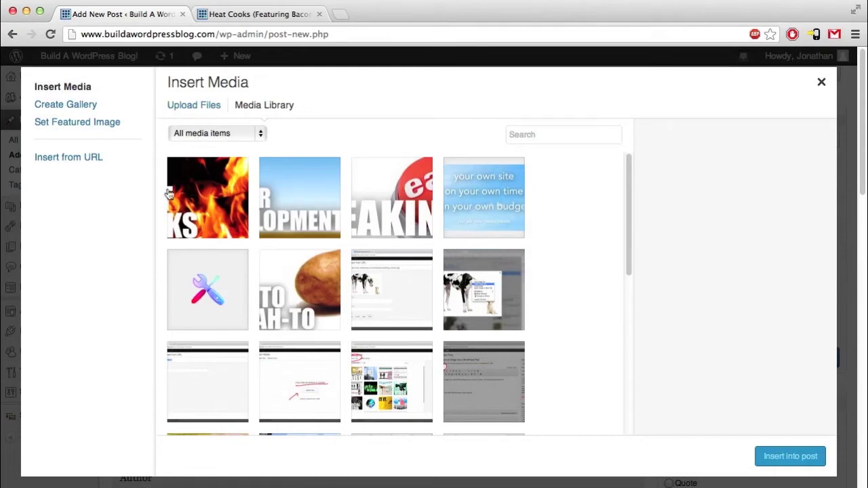
click(83, 160)
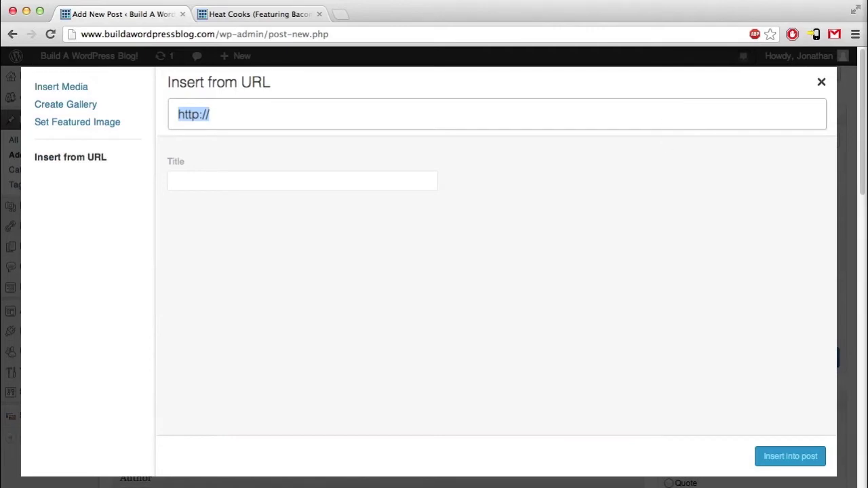
Copy the web address of caramelized-bacon-2.jpg from its open page and paste it as the URL of the image to insert
drag(867, 81, 505, 27)
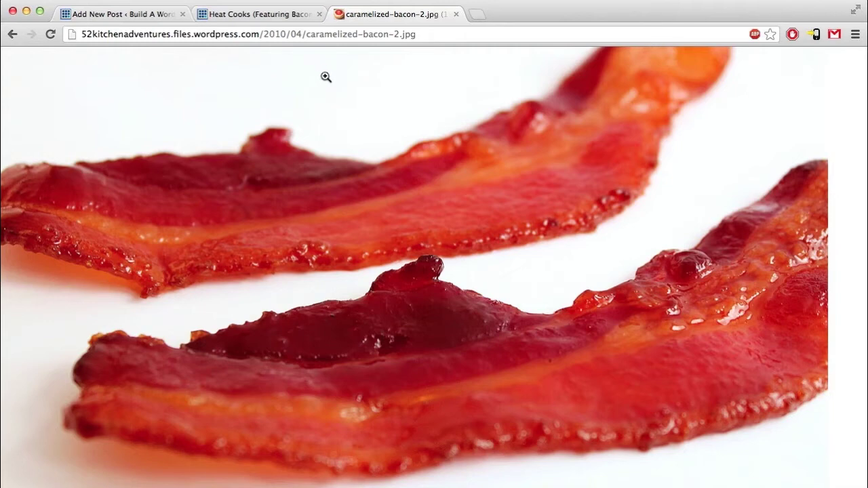
click(317, 35)
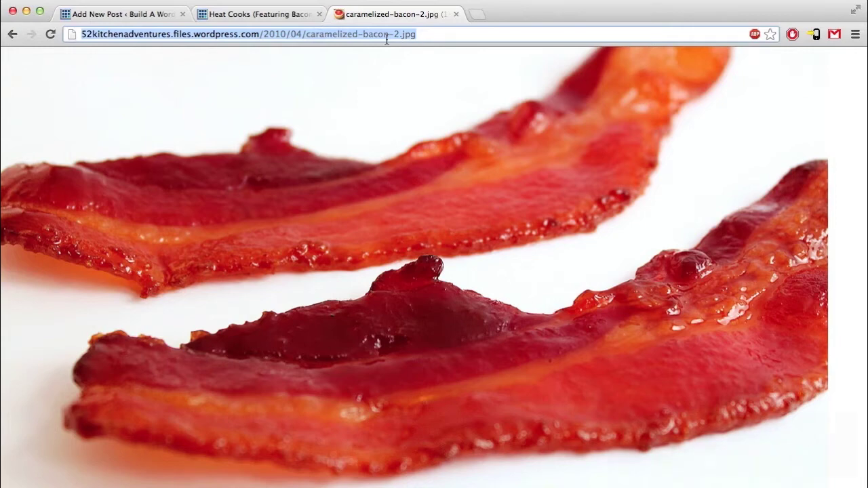
key(super+c)
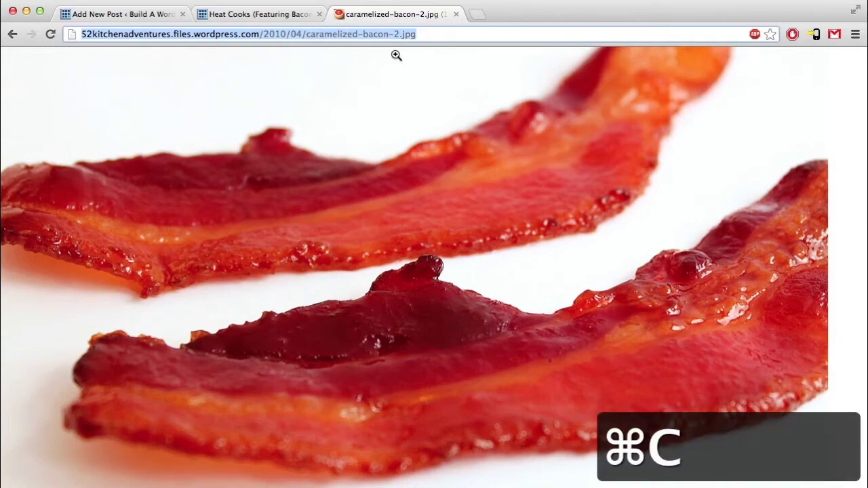
click(129, 14)
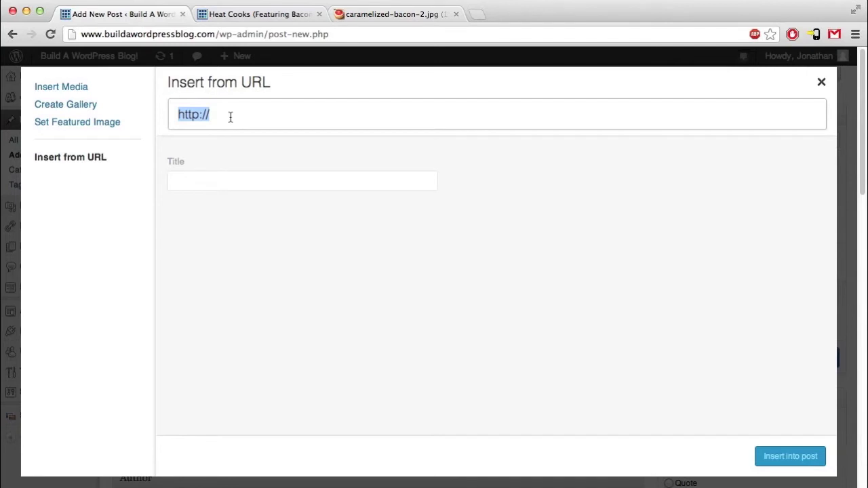
key(super+v)
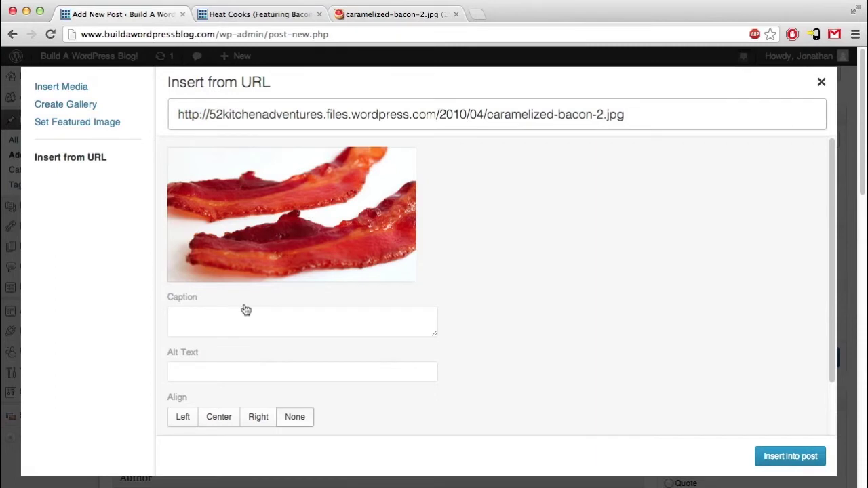
Set the bacon image's alt text to "heat cooks- bacon!" and insert the image into the post
click(306, 367)
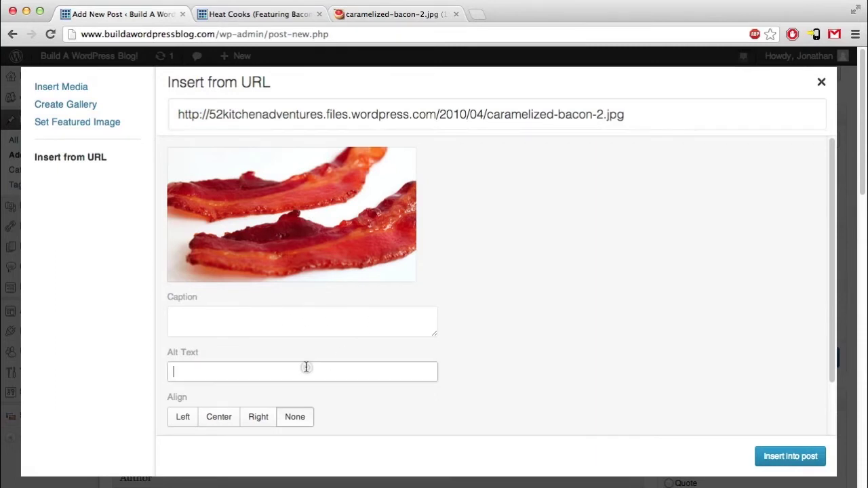
text(heat )
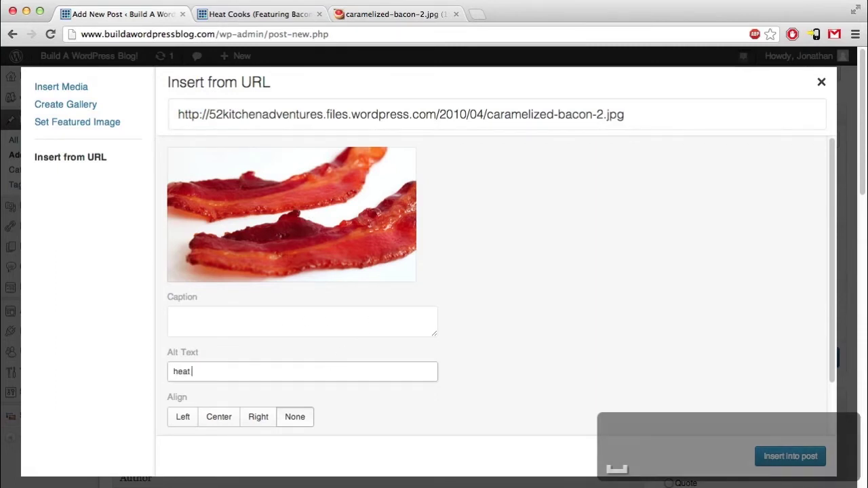
text(cooks)
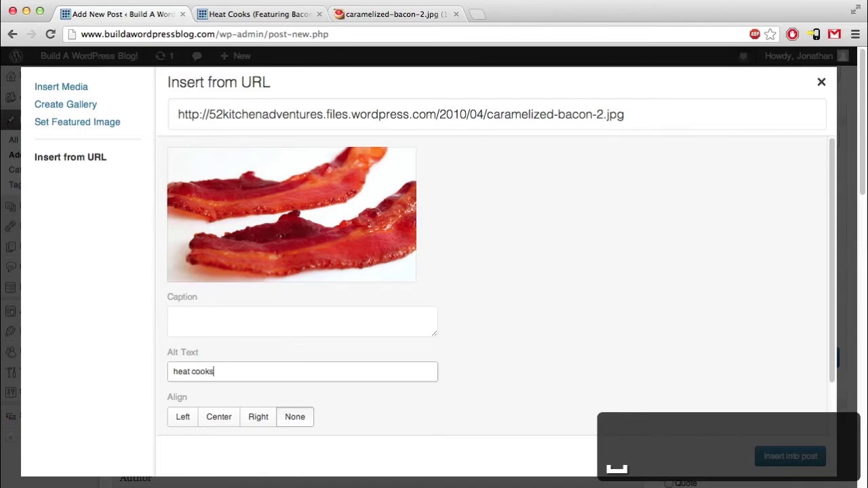
text(- b)
key(BackSpace)
text(bacon)
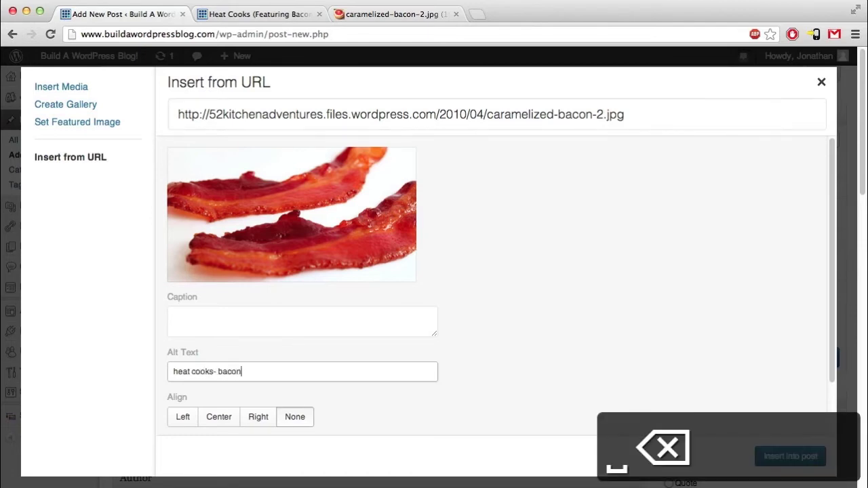
text(!)
scroll(563, 312, down, 2)
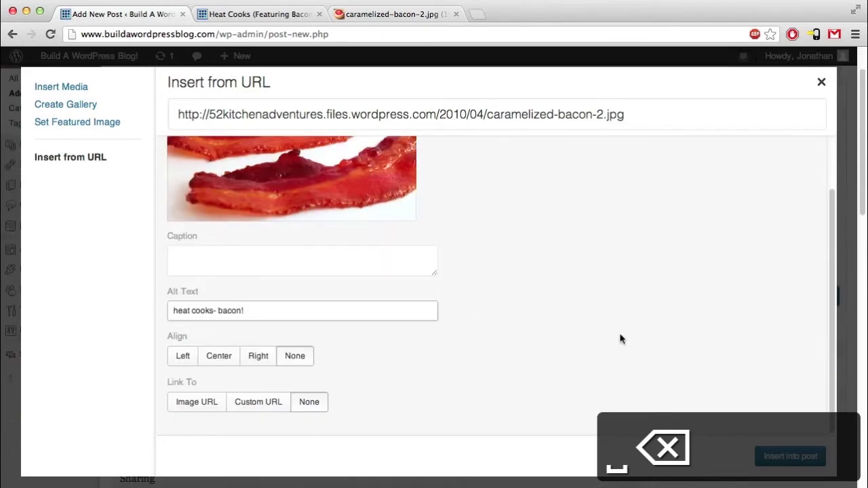
click(784, 460)
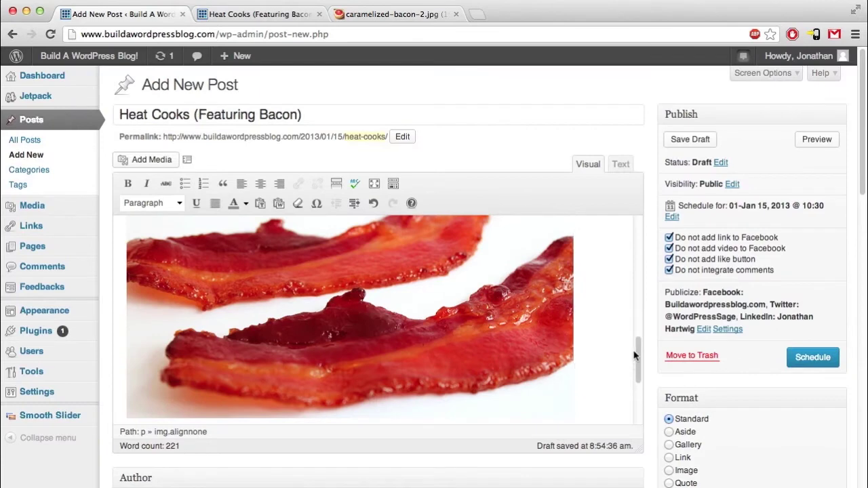
Check the inserted bacon image above the following paragraph, and open the updated preview of the post
drag(639, 351, 642, 366)
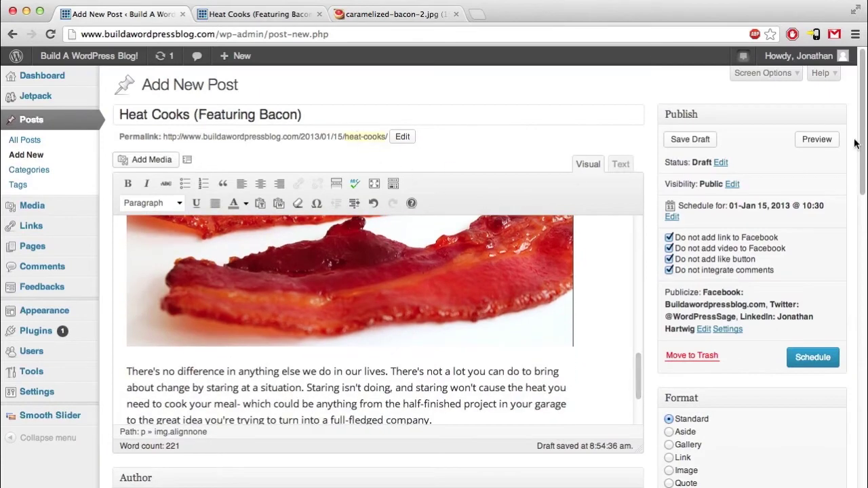
click(817, 141)
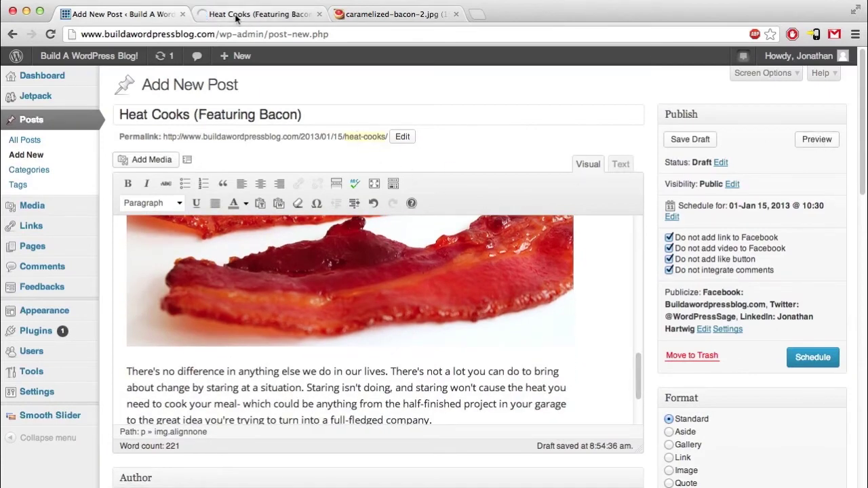
click(249, 15)
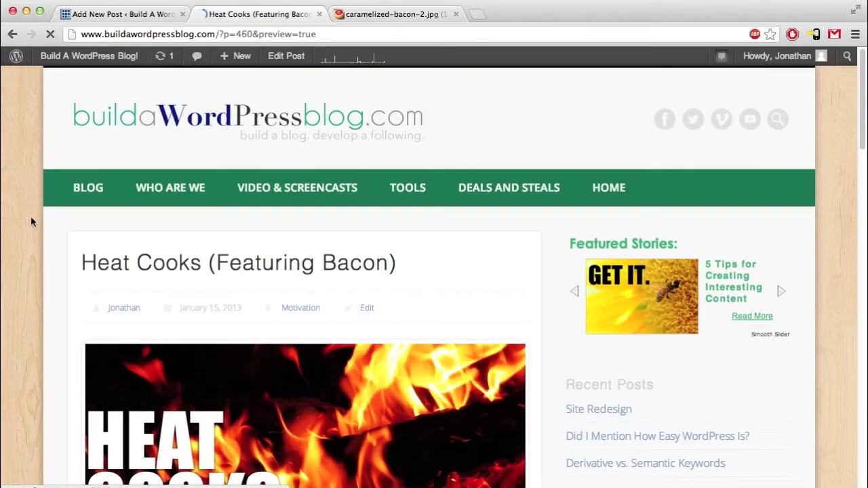
Review the previewed post from the title down past the bacon image to the closing paragraphs
scroll(32, 219, down, 5)
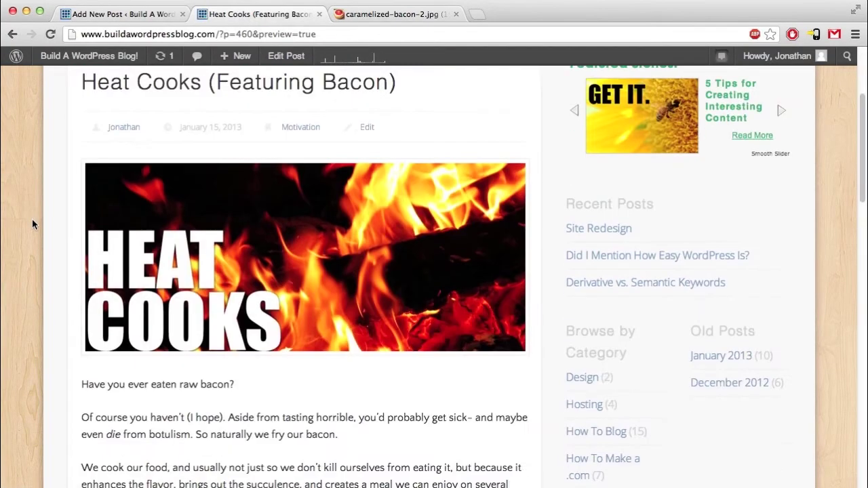
scroll(32, 218, down, 10)
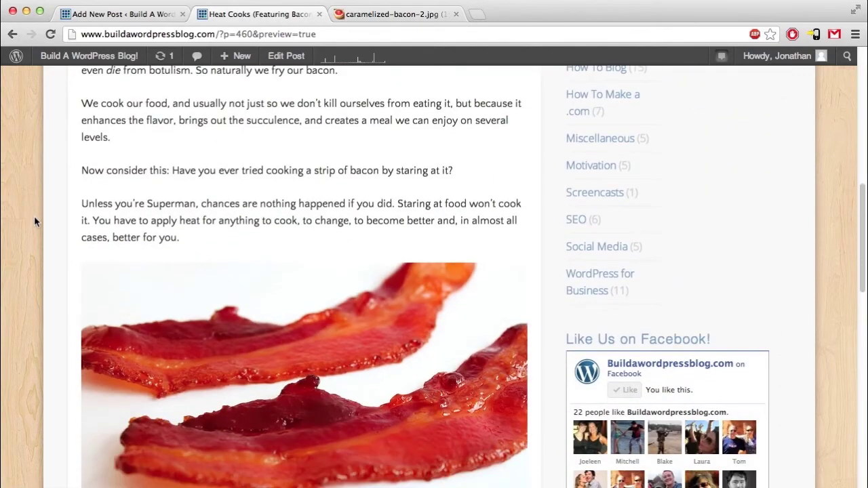
scroll(34, 220, down, 1)
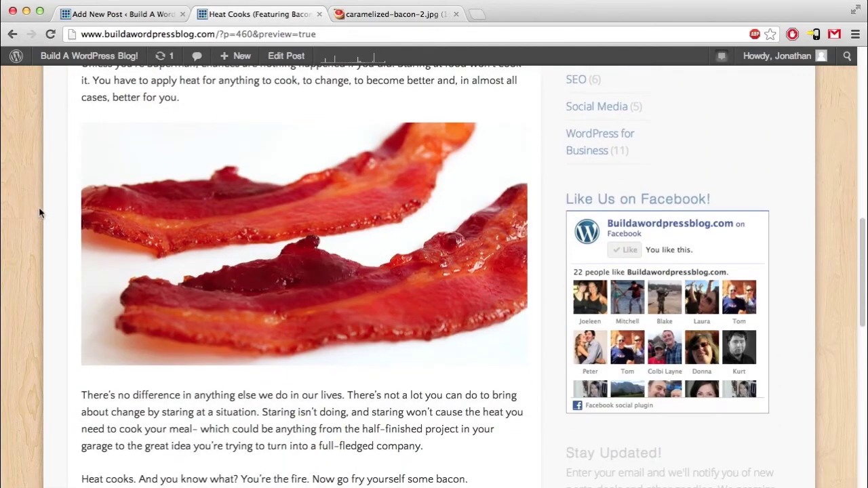
Return to the post editor and edit the bacon image, scaling it to 60% with left alignment, and apply the changes
click(143, 19)
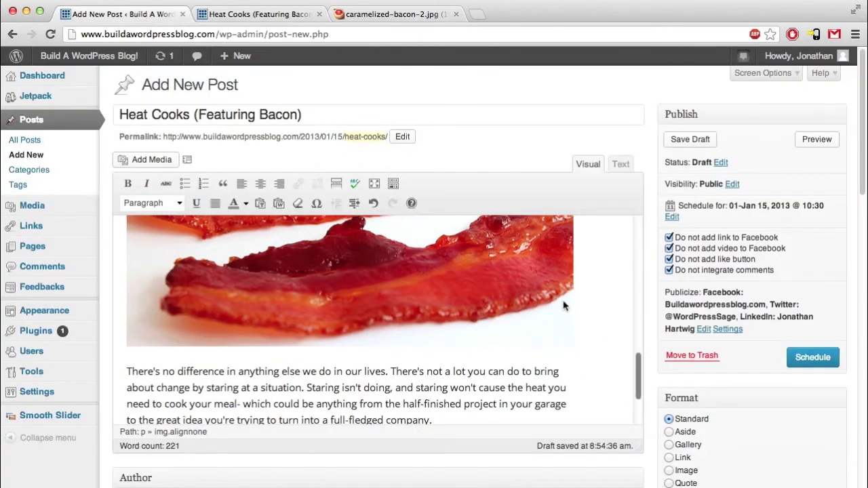
click(459, 248)
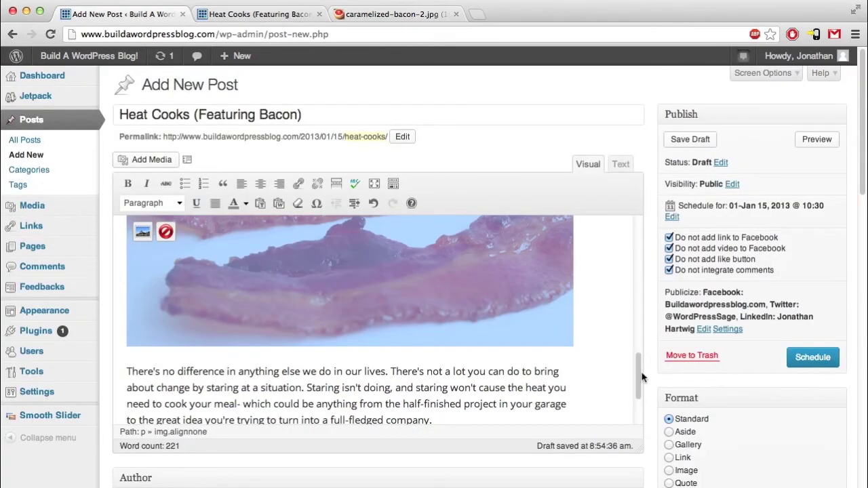
drag(640, 368, 638, 339)
click(441, 333)
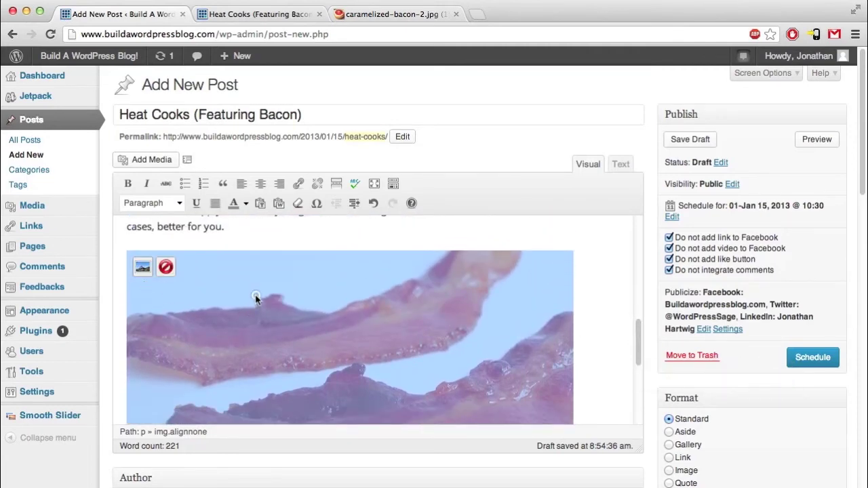
click(144, 268)
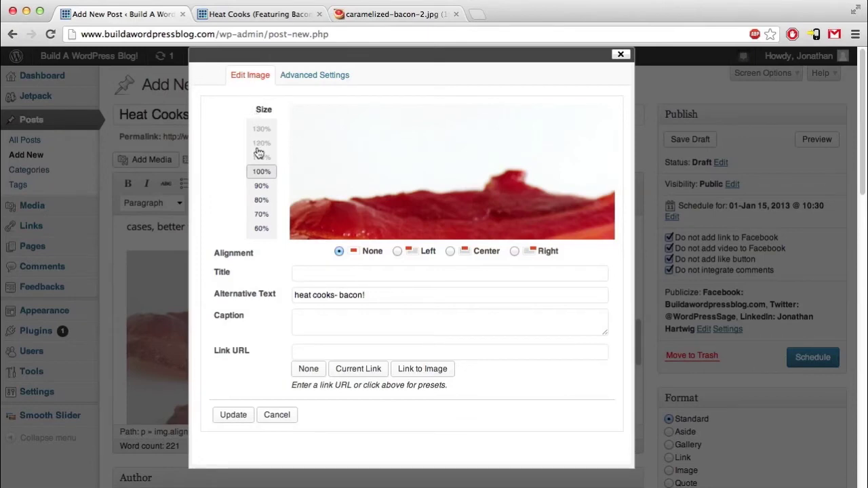
click(262, 185)
click(261, 213)
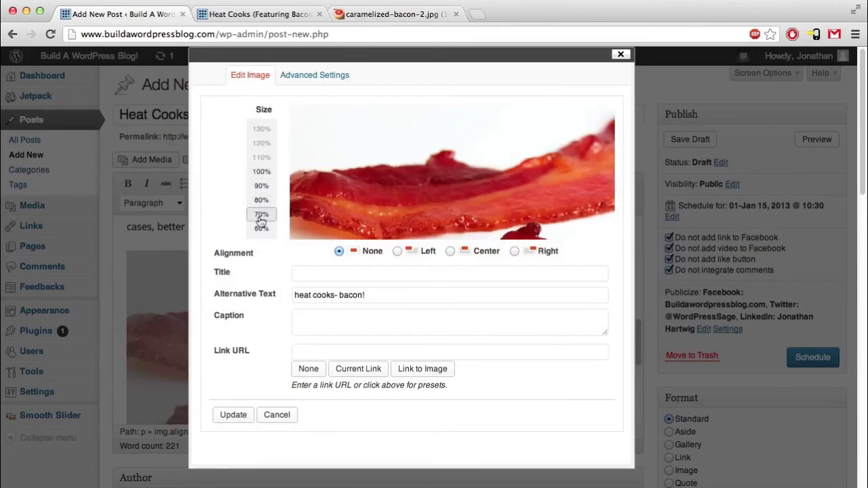
click(260, 229)
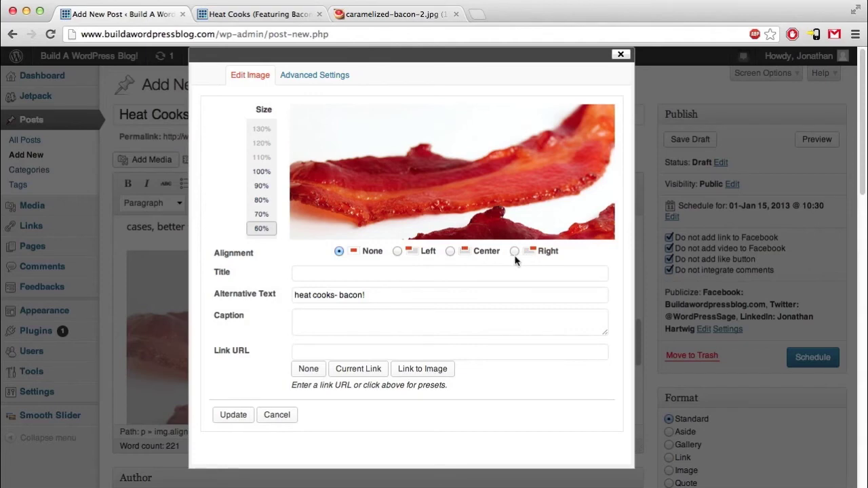
click(397, 252)
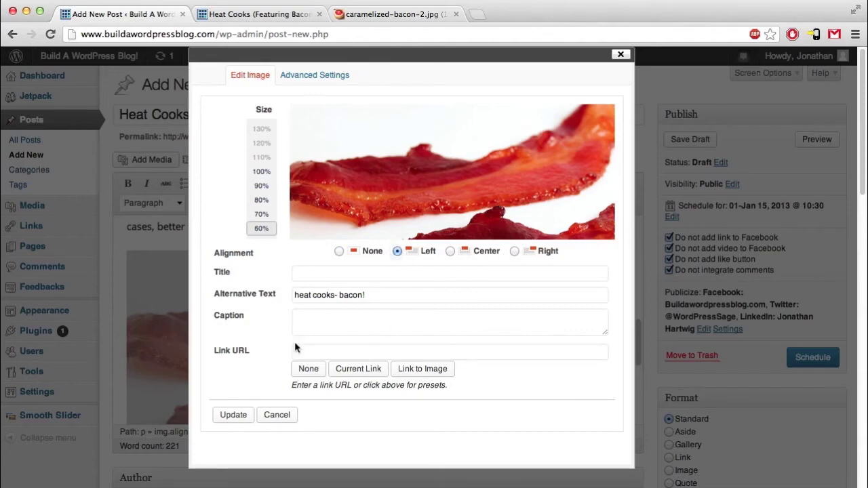
click(231, 416)
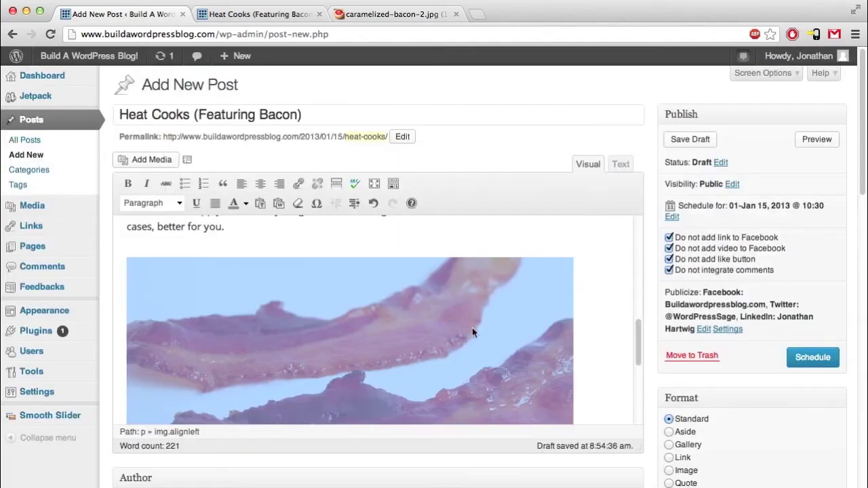
Check the left-aligned bacon image and the paragraph below it in the editor and in the updated post preview
drag(636, 333, 639, 370)
click(426, 350)
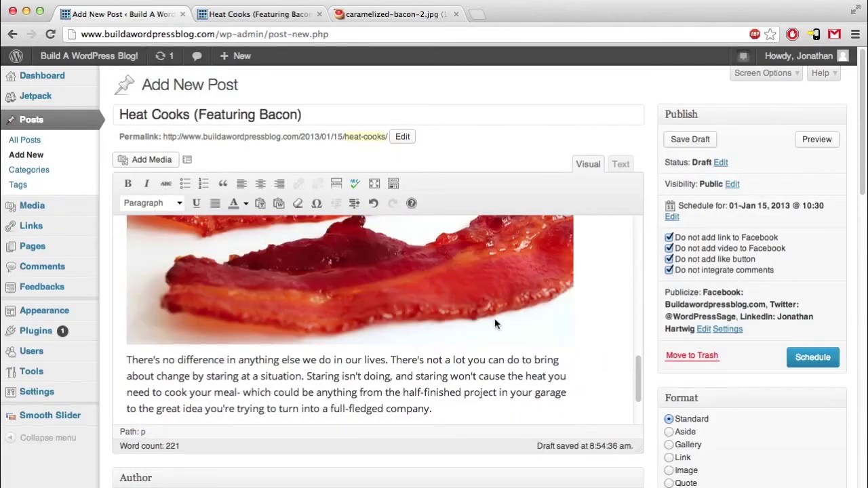
click(821, 141)
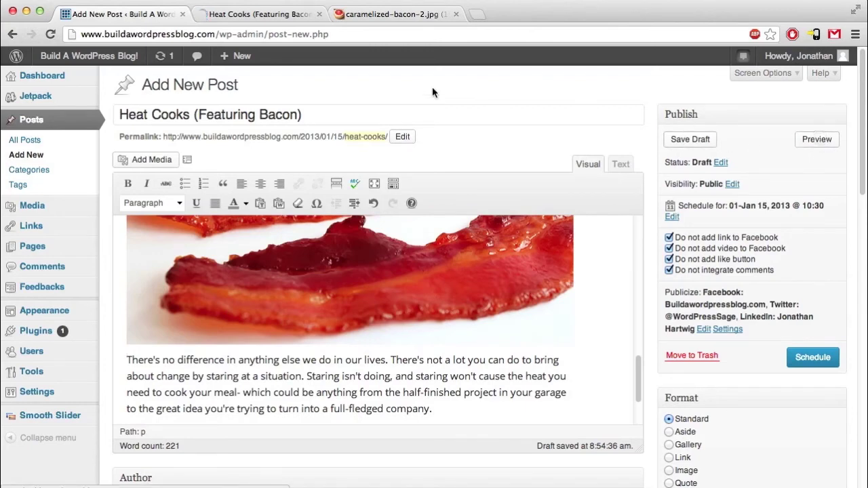
click(270, 20)
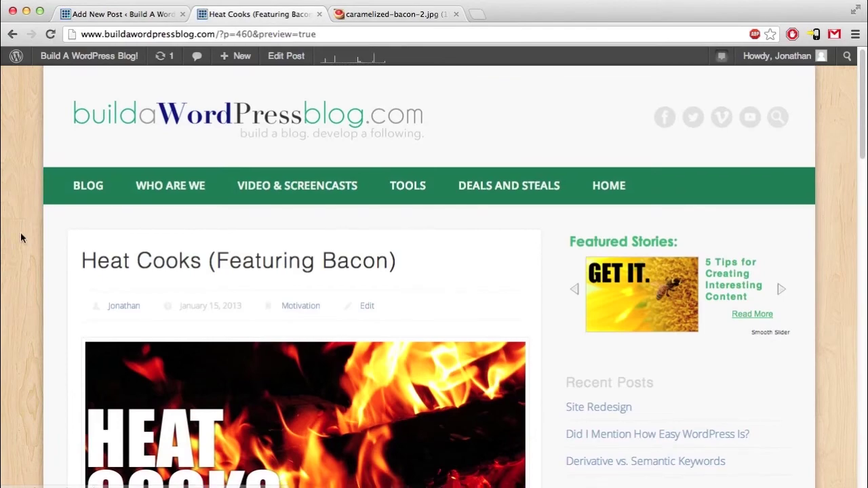
scroll(21, 235, down, 15)
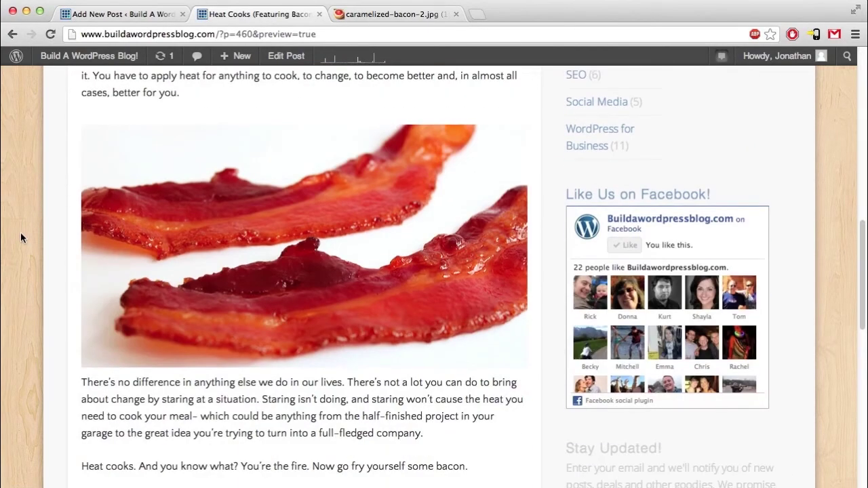
scroll(21, 238, down, 1)
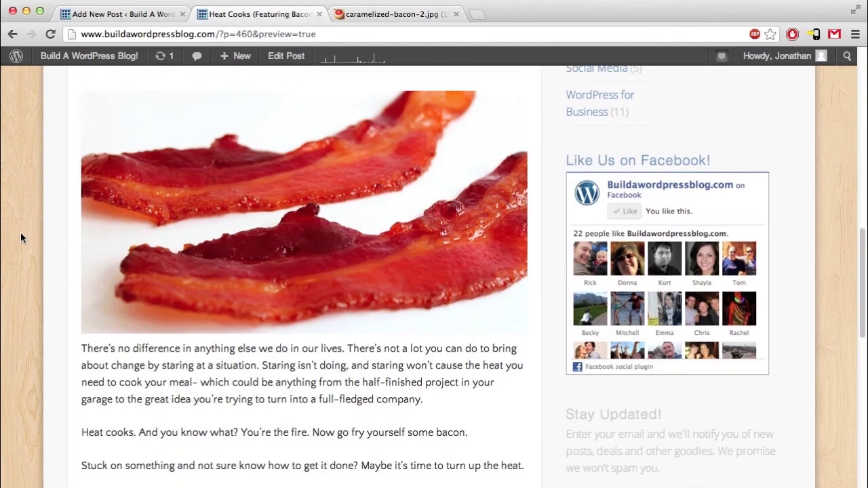
Return to the post editor, reopen the bacon image's settings and apply a further 60% scaling with left alignment
click(131, 12)
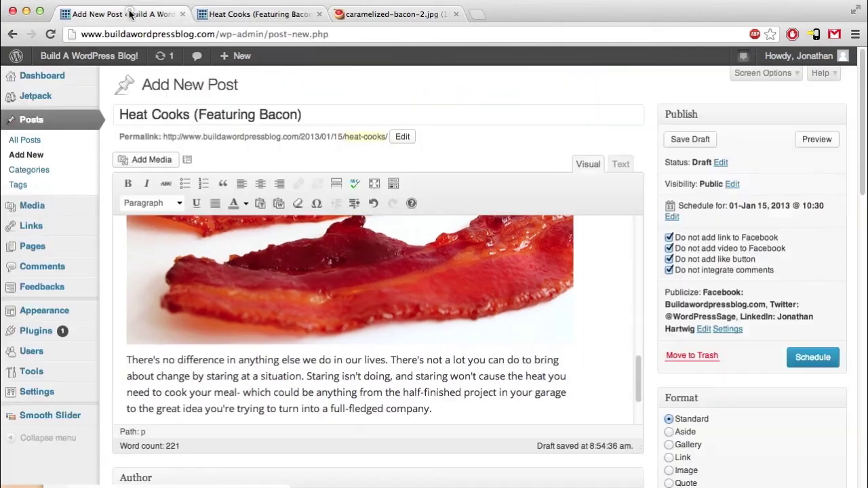
click(290, 261)
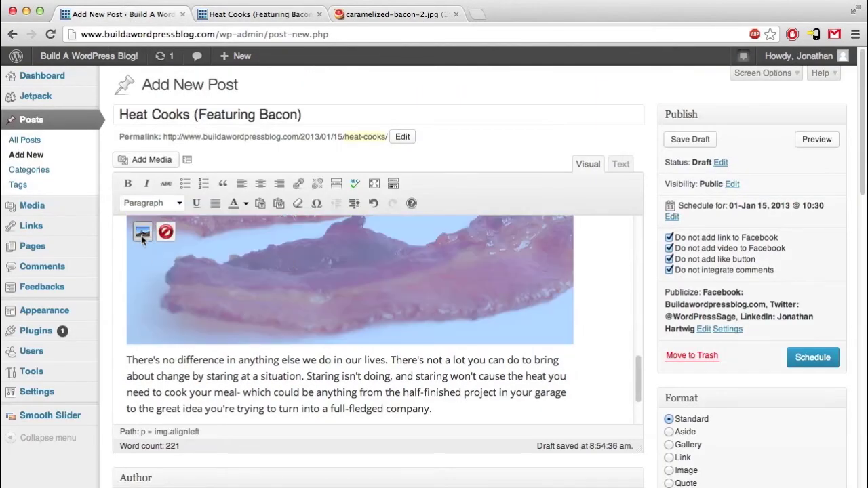
click(141, 233)
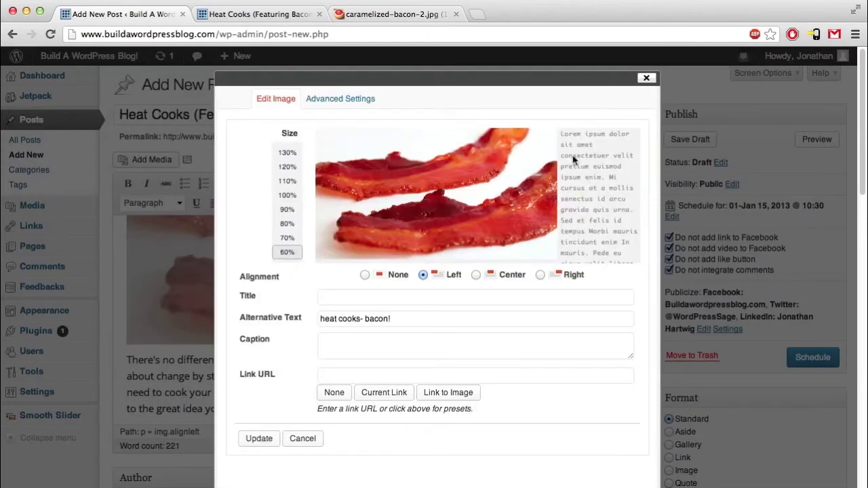
click(254, 436)
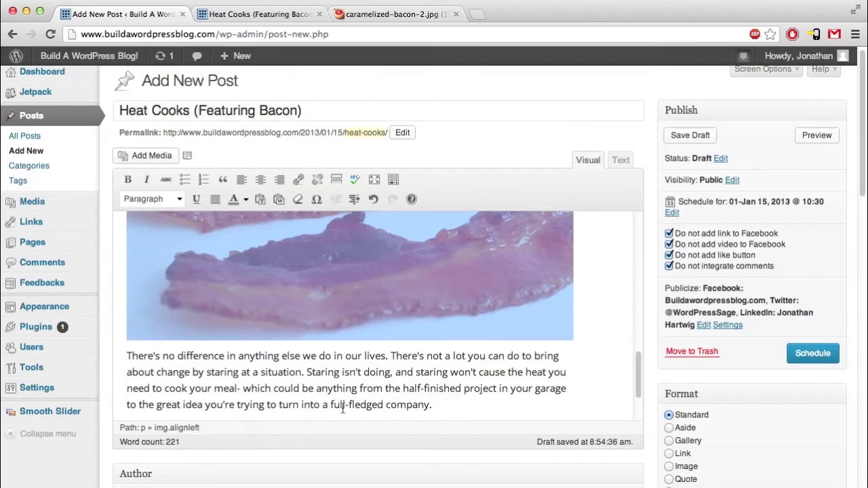
Scale the left-aligned bacon image to 60% once more, apply it, and check how the paragraph wraps around it
click(389, 371)
click(328, 292)
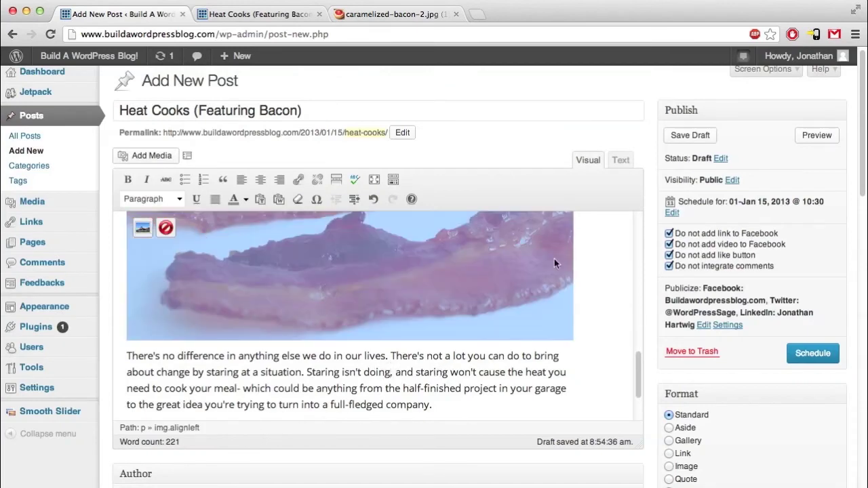
click(142, 228)
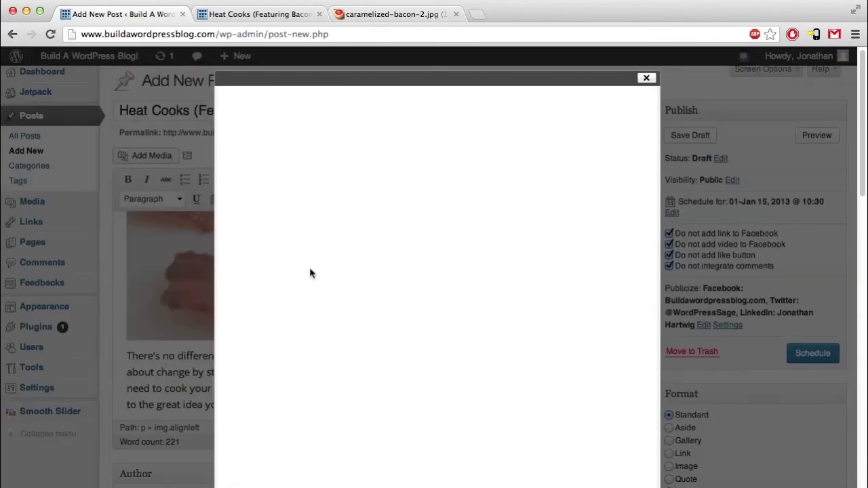
click(287, 252)
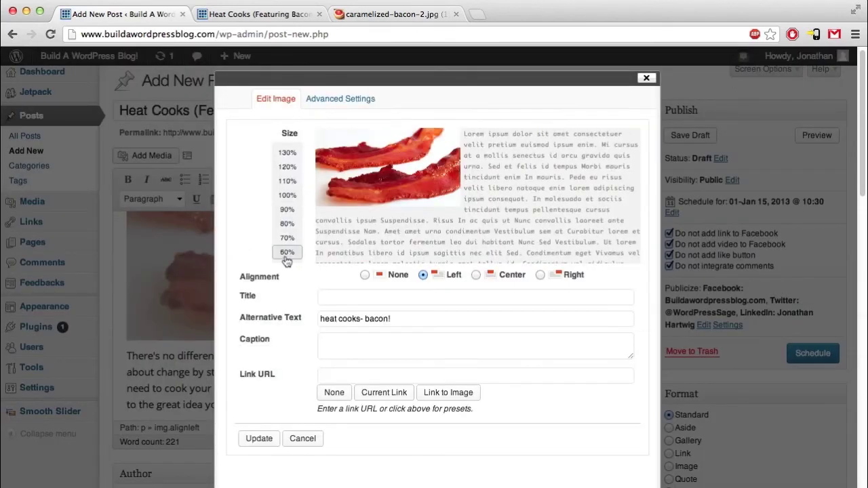
click(258, 439)
click(334, 356)
scroll(350, 340, up, 3)
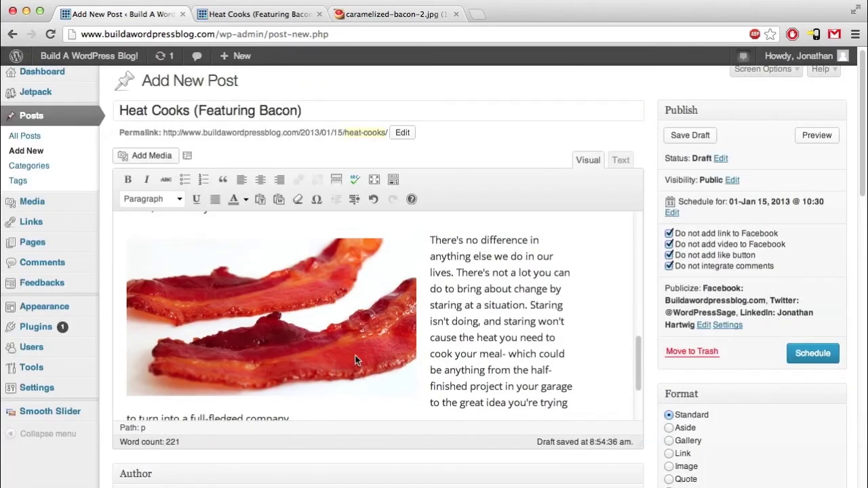
scroll(355, 307, down, 1)
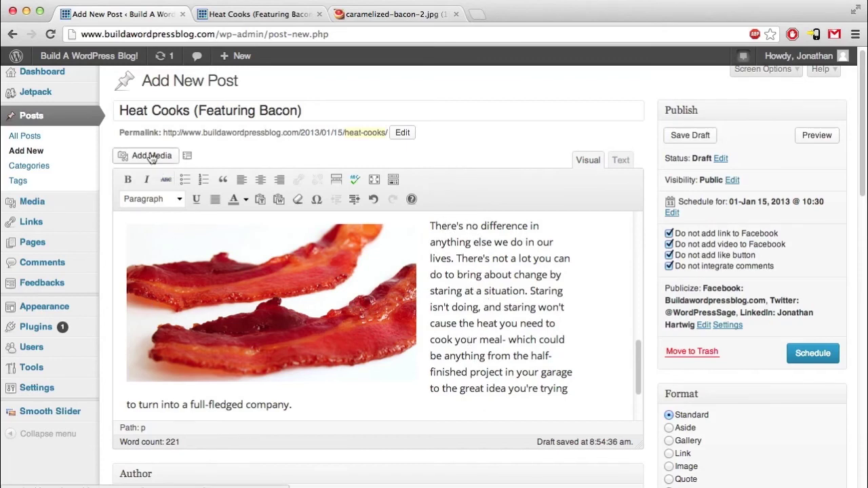
Reduce the bacon image further by scaling it to 70% of its current size, and apply the change
click(223, 299)
click(142, 240)
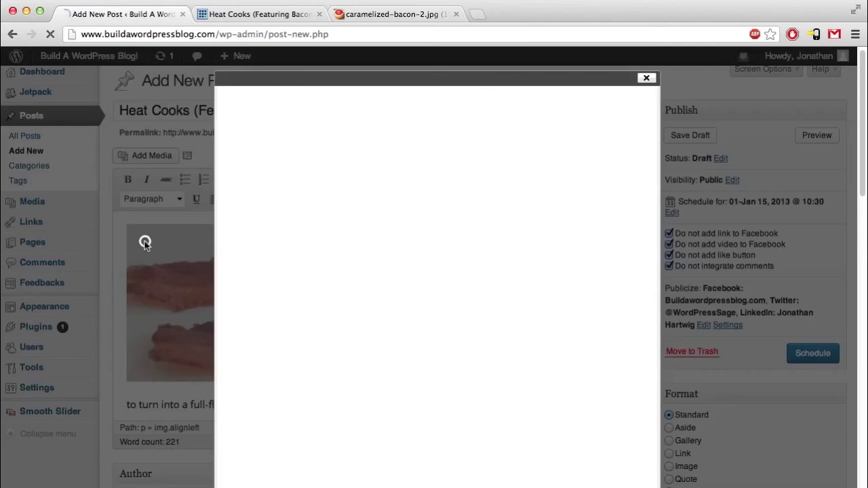
click(288, 211)
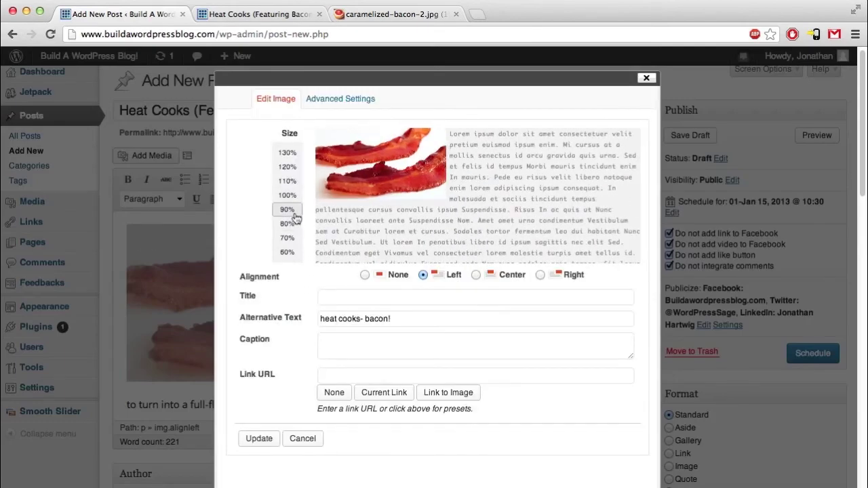
click(289, 223)
click(291, 238)
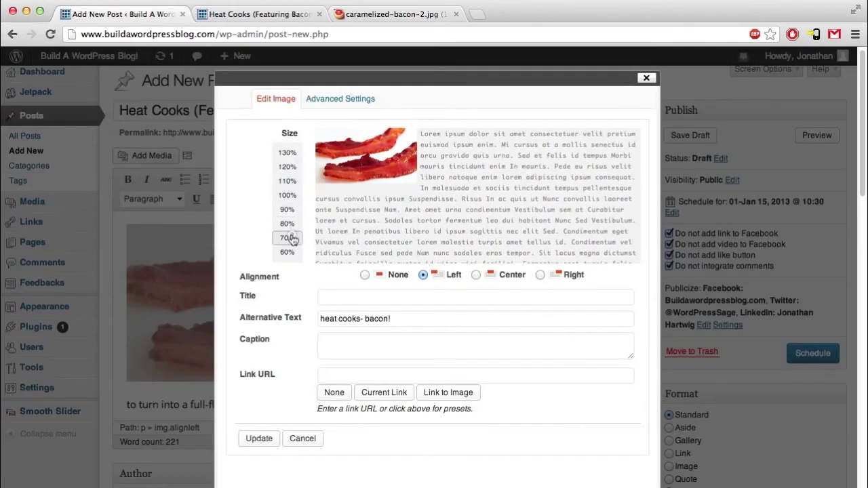
click(259, 438)
click(389, 352)
Preview the updated post and check the smaller bacon image beside the "There's no difference" paragraph
click(817, 135)
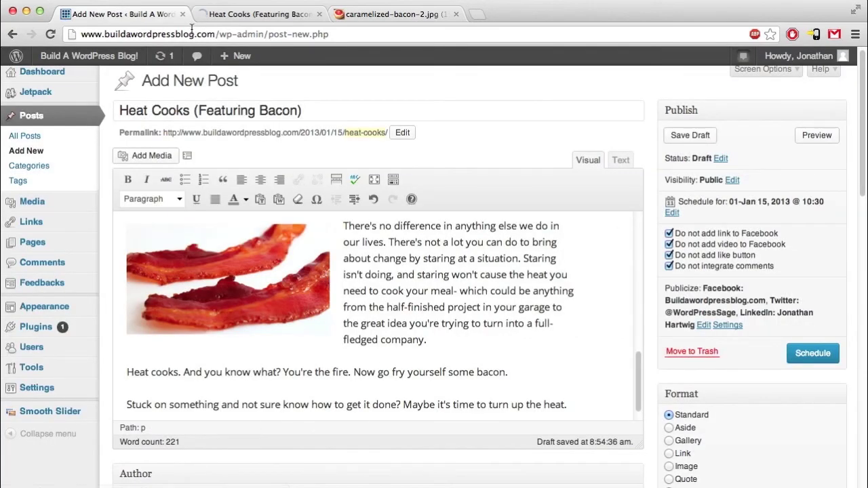
click(236, 15)
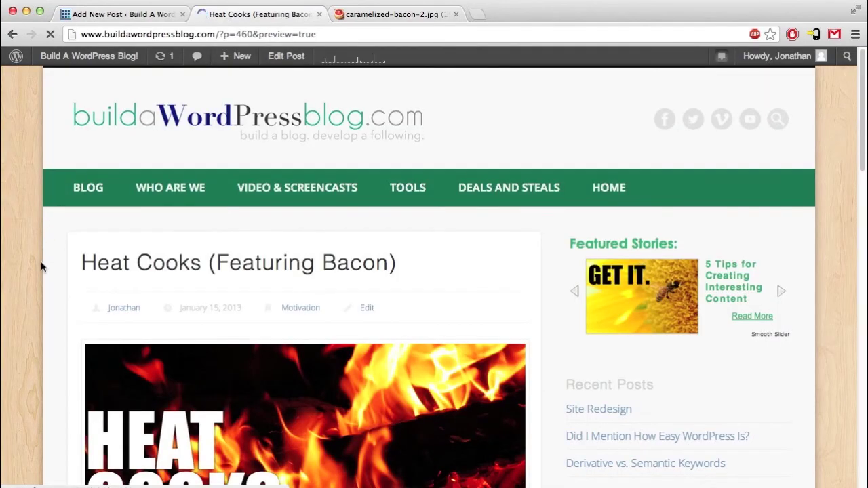
scroll(44, 262, down, 10)
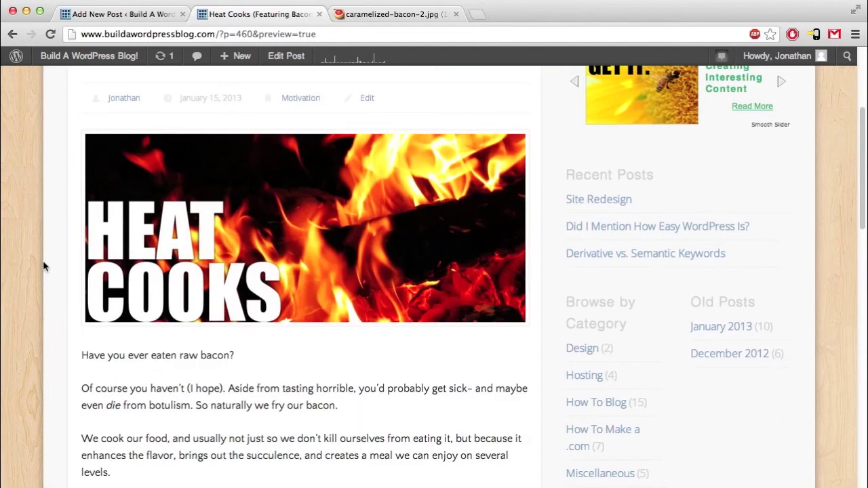
scroll(42, 264, down, 3)
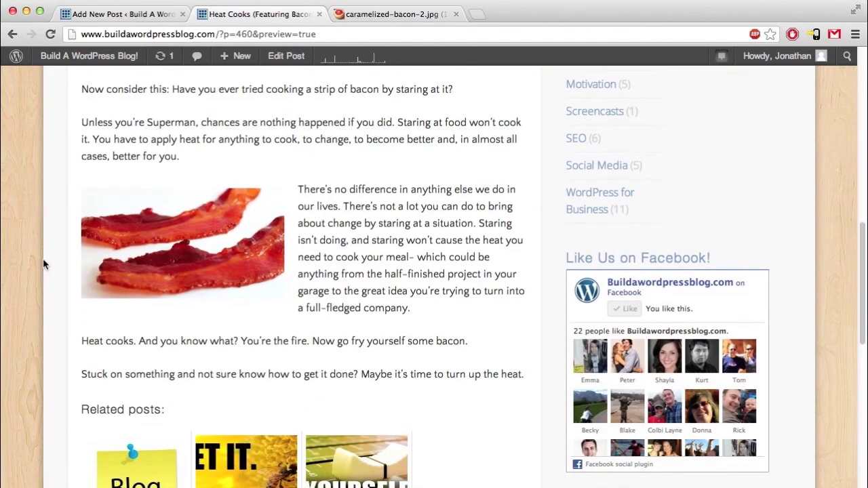
scroll(43, 264, down, 1)
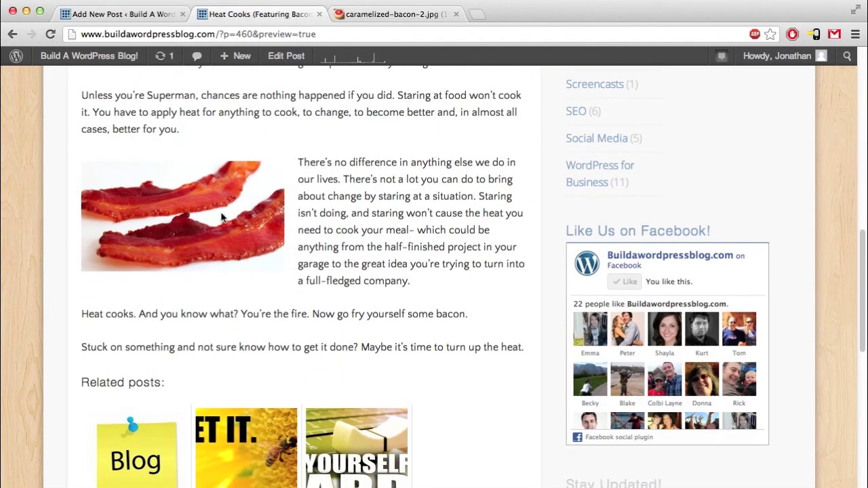
Return to the post editor, reopen the bacon image's settings, and change its alignment to Right
click(140, 18)
click(211, 249)
click(144, 241)
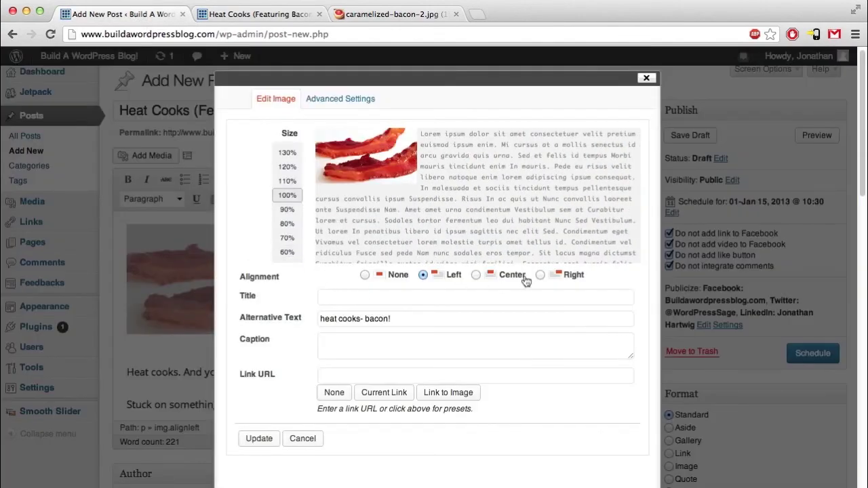
click(540, 276)
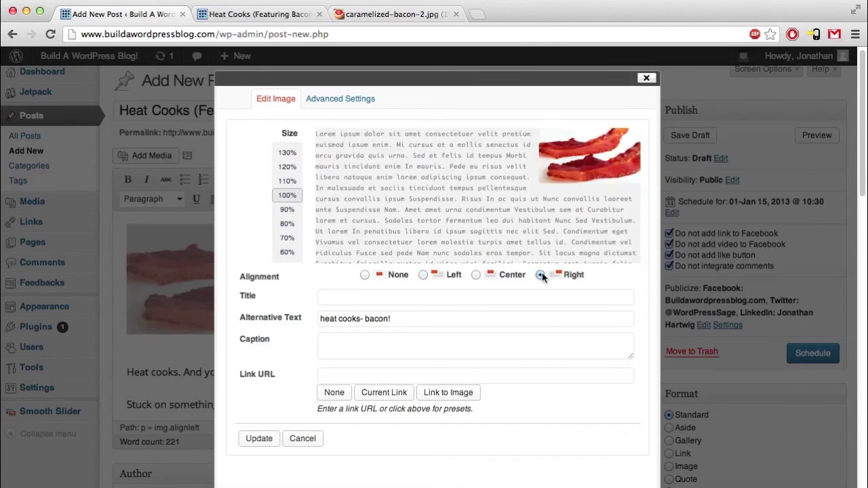
click(259, 439)
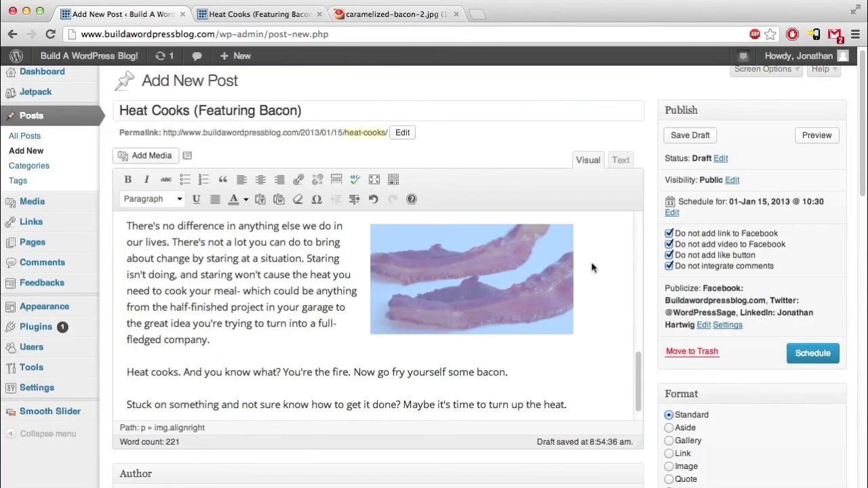
Preview the updated post and check how the "There's no difference" paragraph wraps around the right-aligned bacon image
click(816, 135)
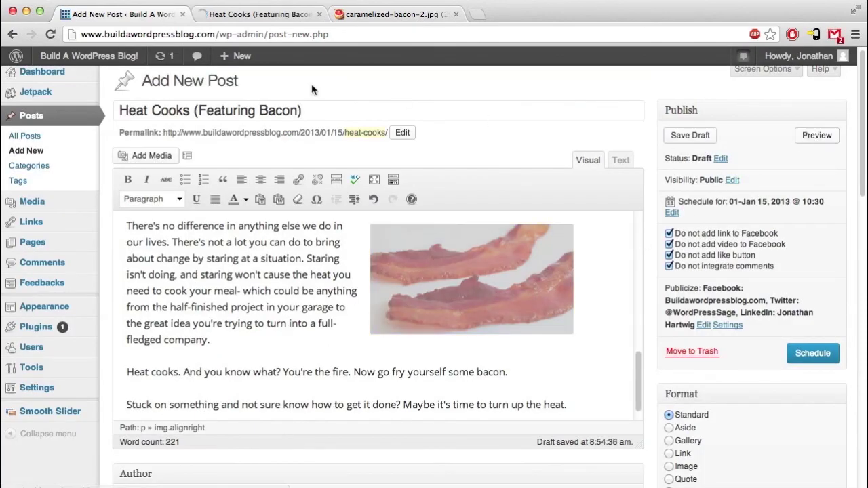
click(261, 15)
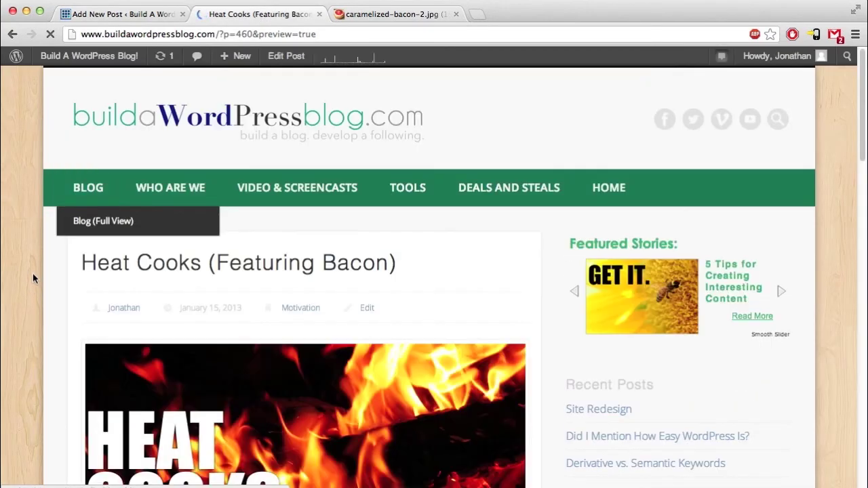
scroll(32, 273, down, 3)
scroll(32, 274, down, 8)
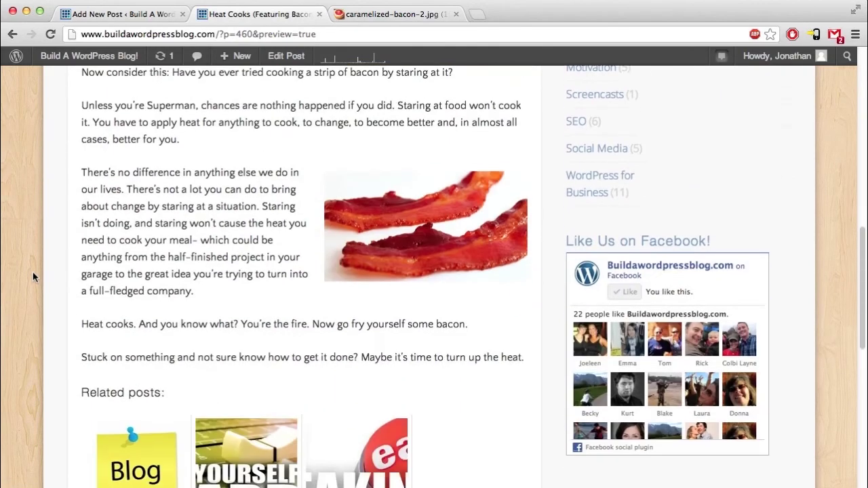
scroll(32, 272, up, 1)
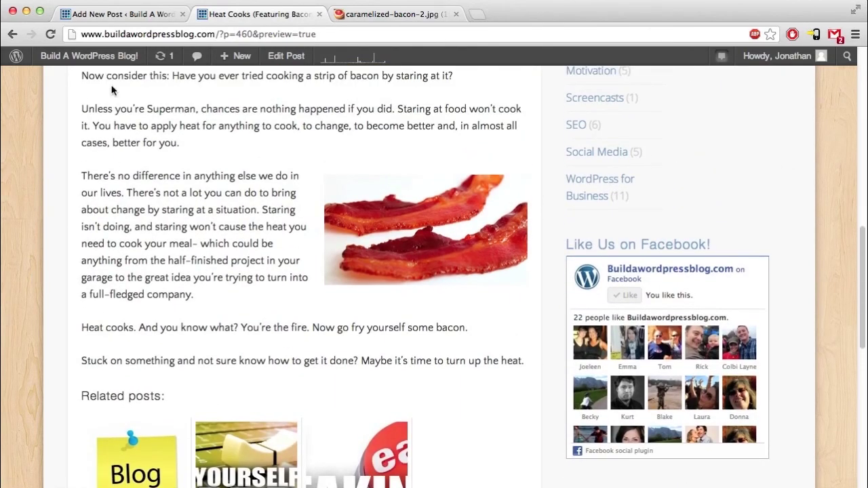
Go back to the post editor and deselect the bacon image by placing the cursor in the paragraph beside it
click(131, 15)
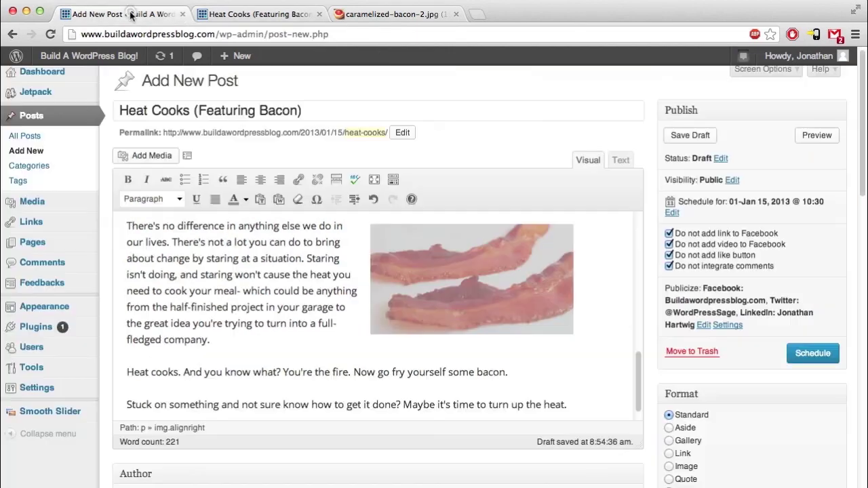
click(259, 265)
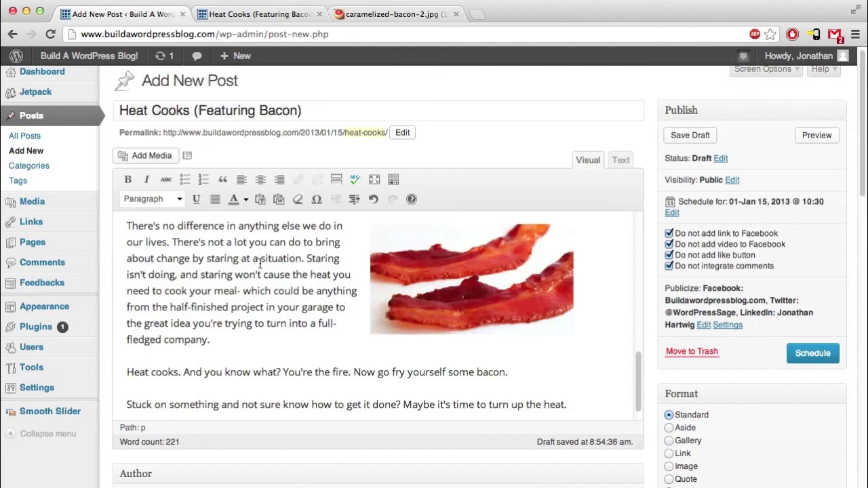